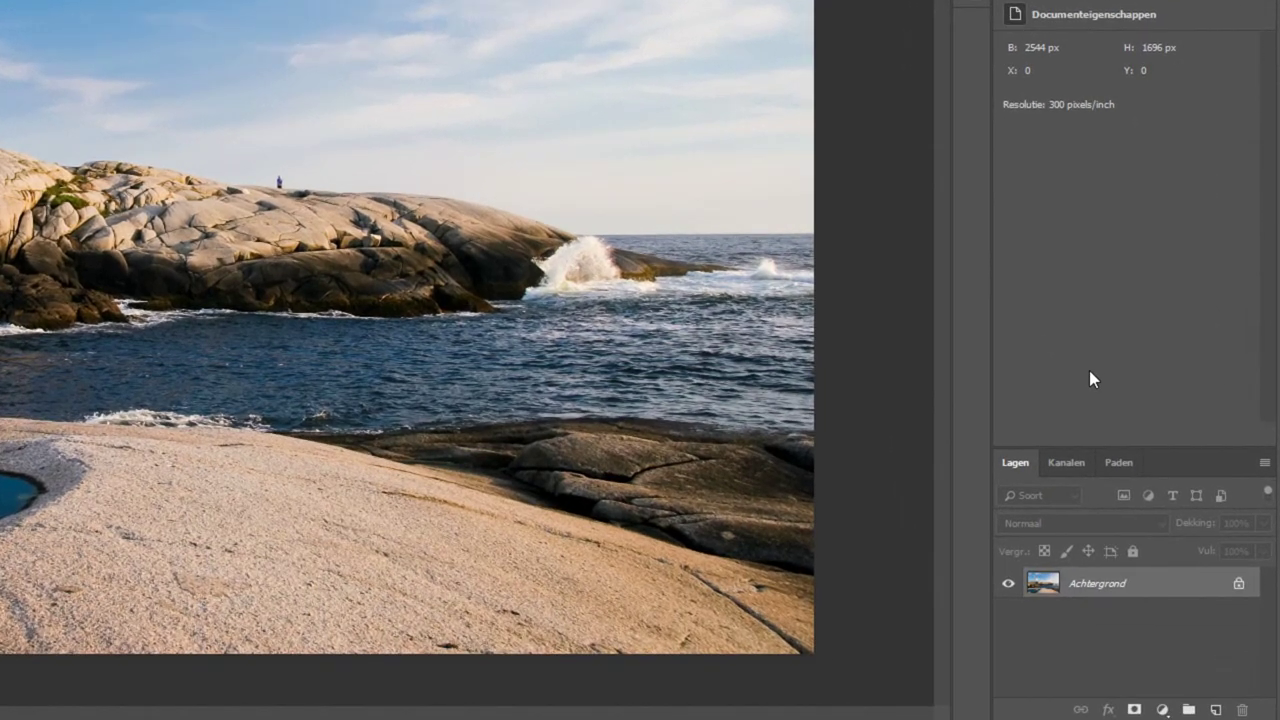
Step: Add a Volle kleur fill layer in warm brown 744b23 above Achtergrond
{"action": "left_click", "coordinate": [1164, 710]}
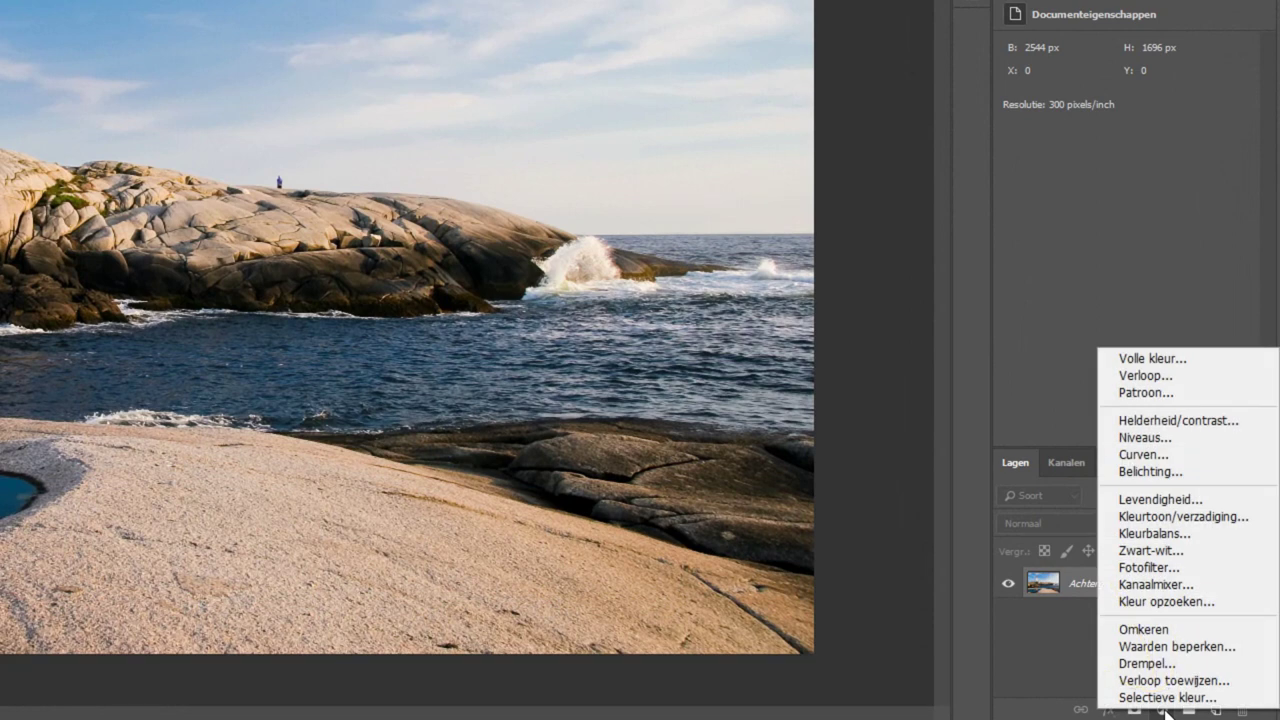
{"action": "left_click", "coordinate": [1194, 360]}
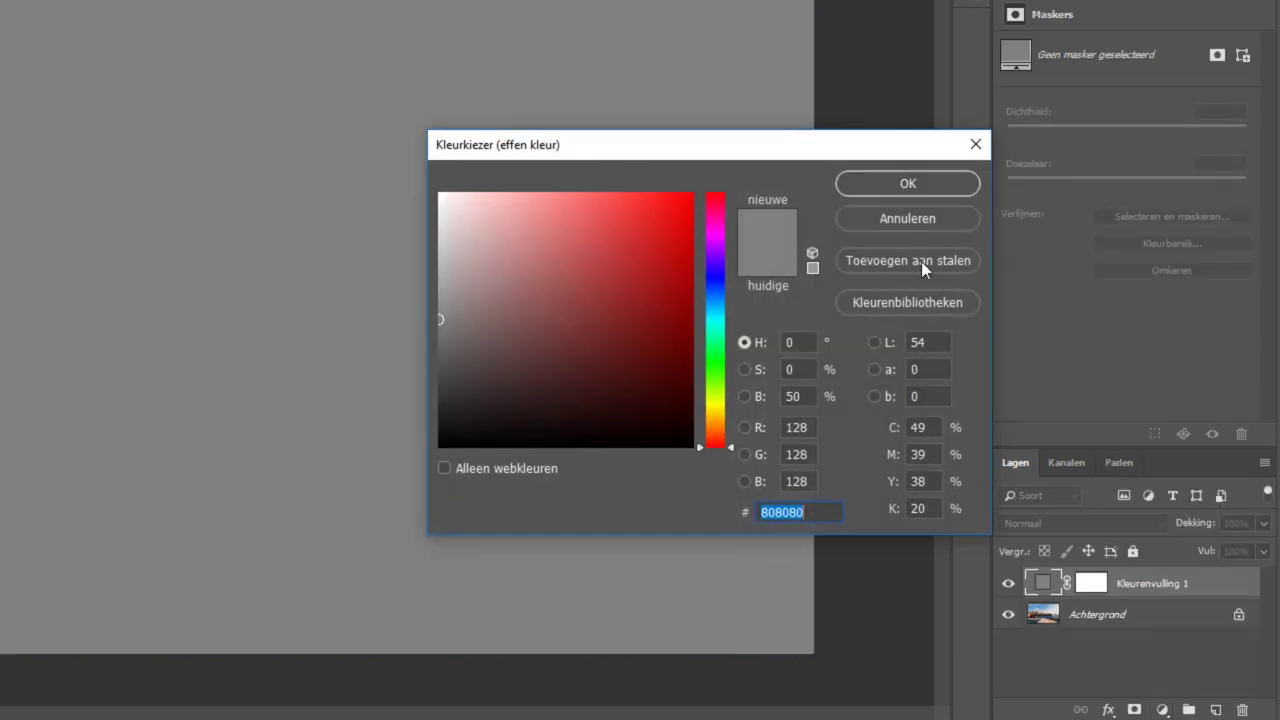
{"action": "left_click", "coordinate": [710, 427]}
{"action": "left_click", "coordinate": [615, 331]}
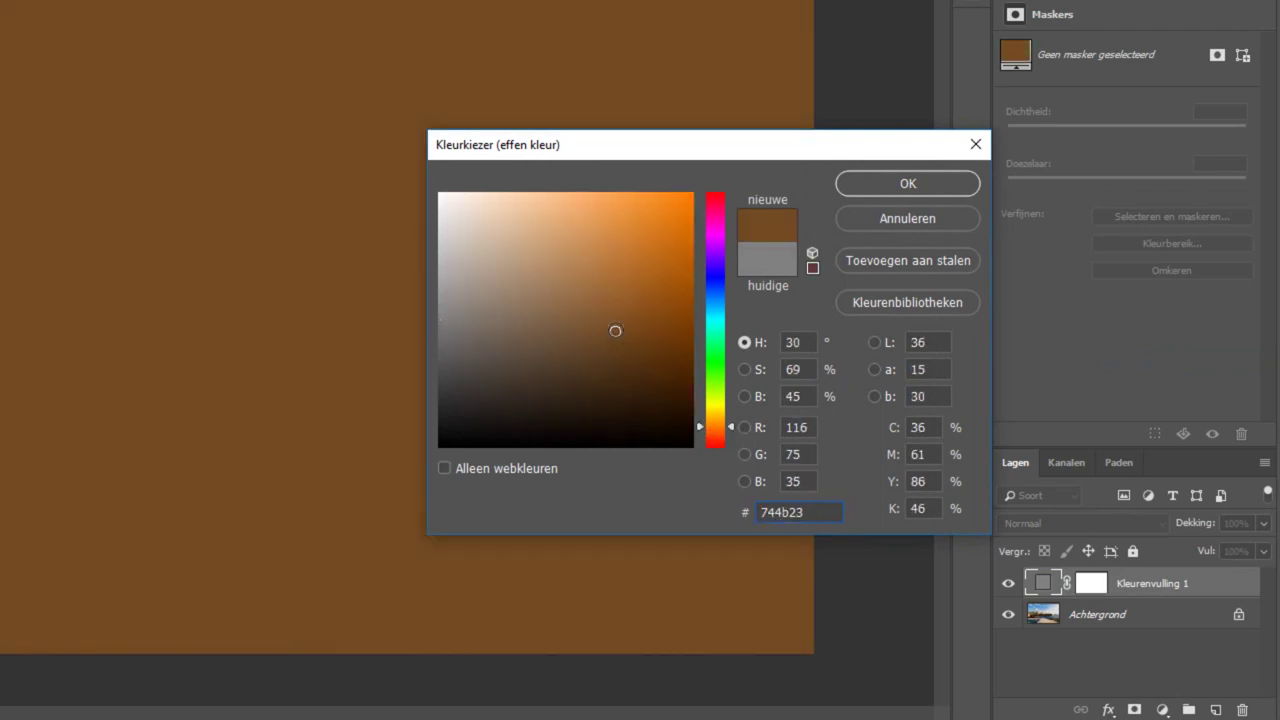
{"action": "left_click", "coordinate": [908, 185]}
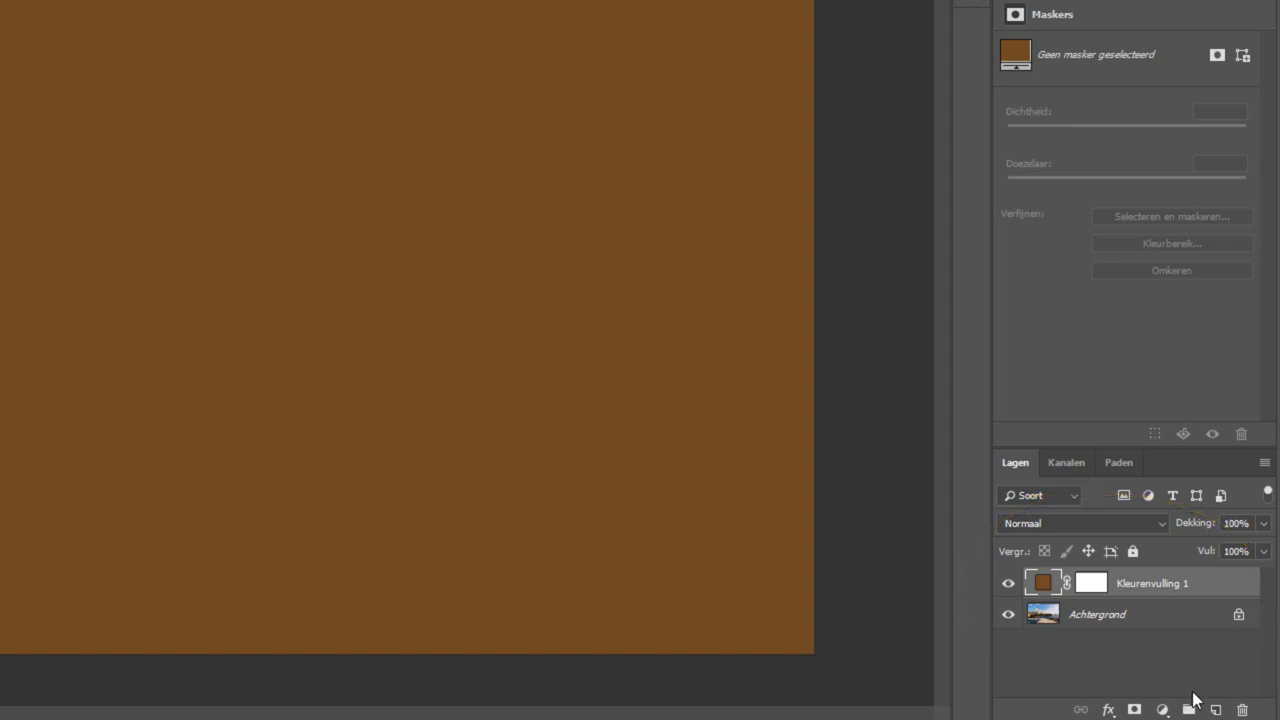
Step: Blend Kleurenvulling 1 in Zwak licht (Soft Light) and toggle its visibility to compare
{"action": "left_click", "coordinate": [1079, 523]}
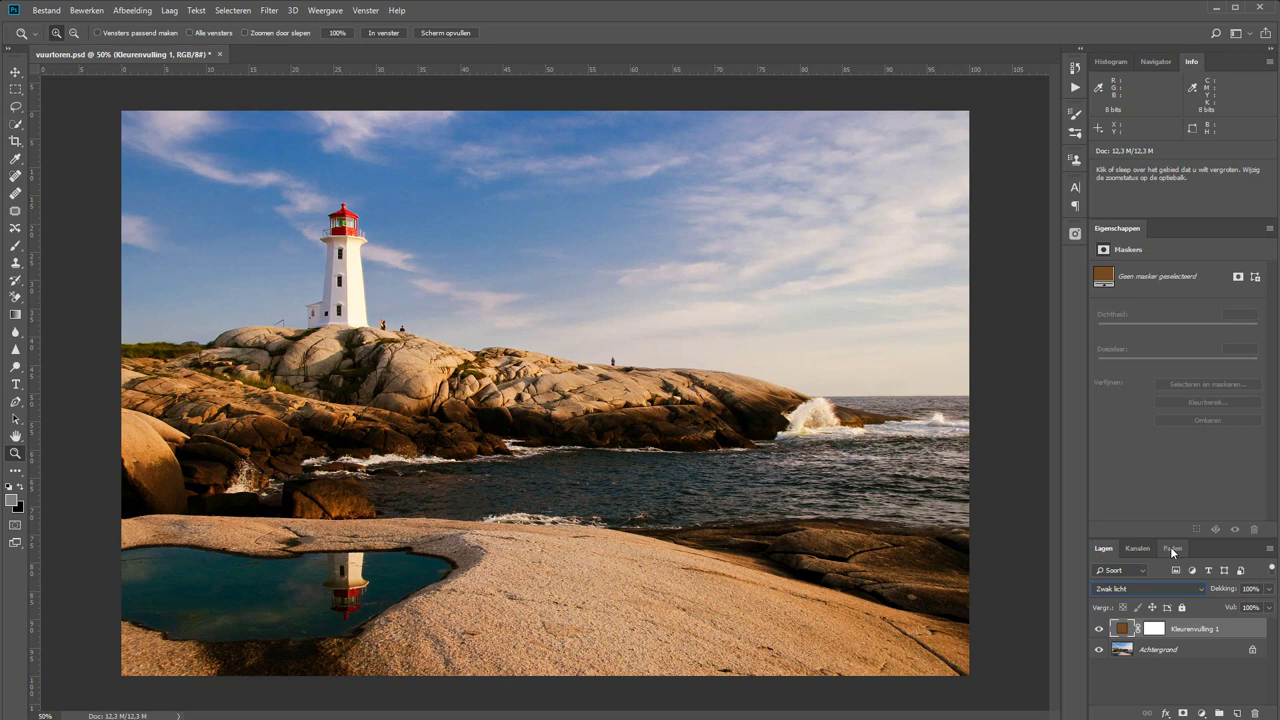
{"action": "left_click", "coordinate": [1099, 629]}
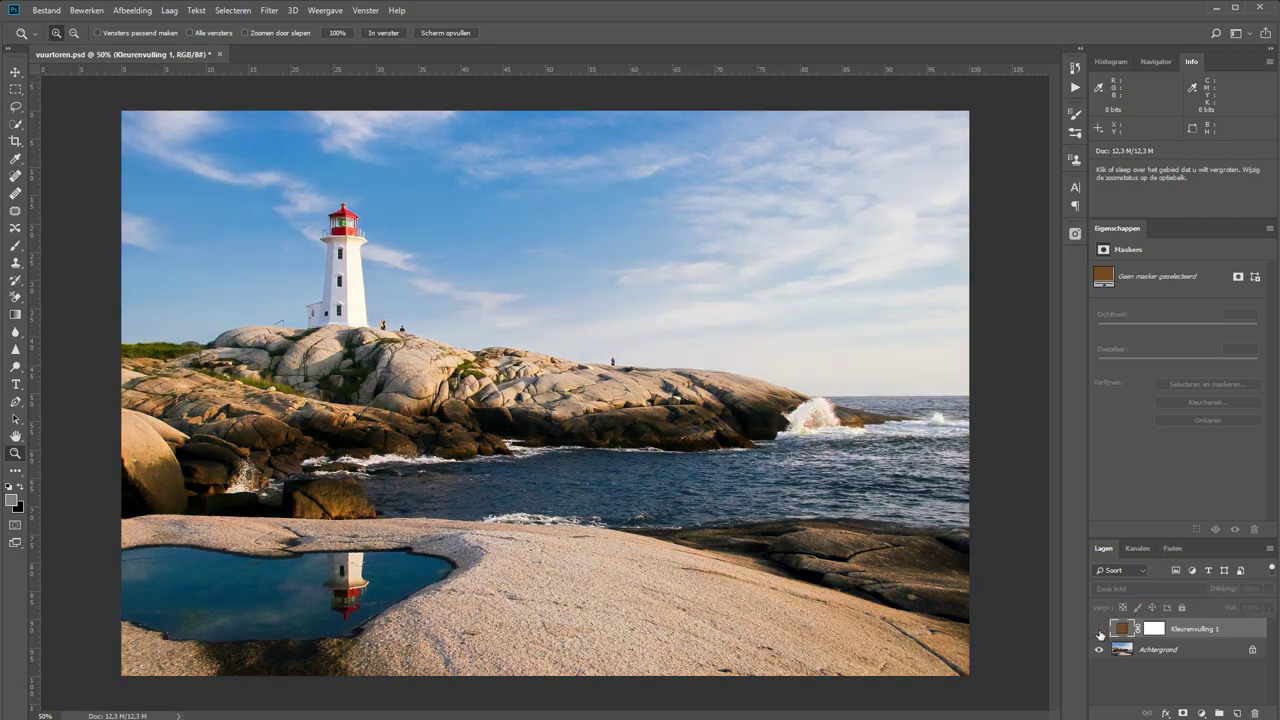
{"action": "left_click", "coordinate": [1099, 629]}
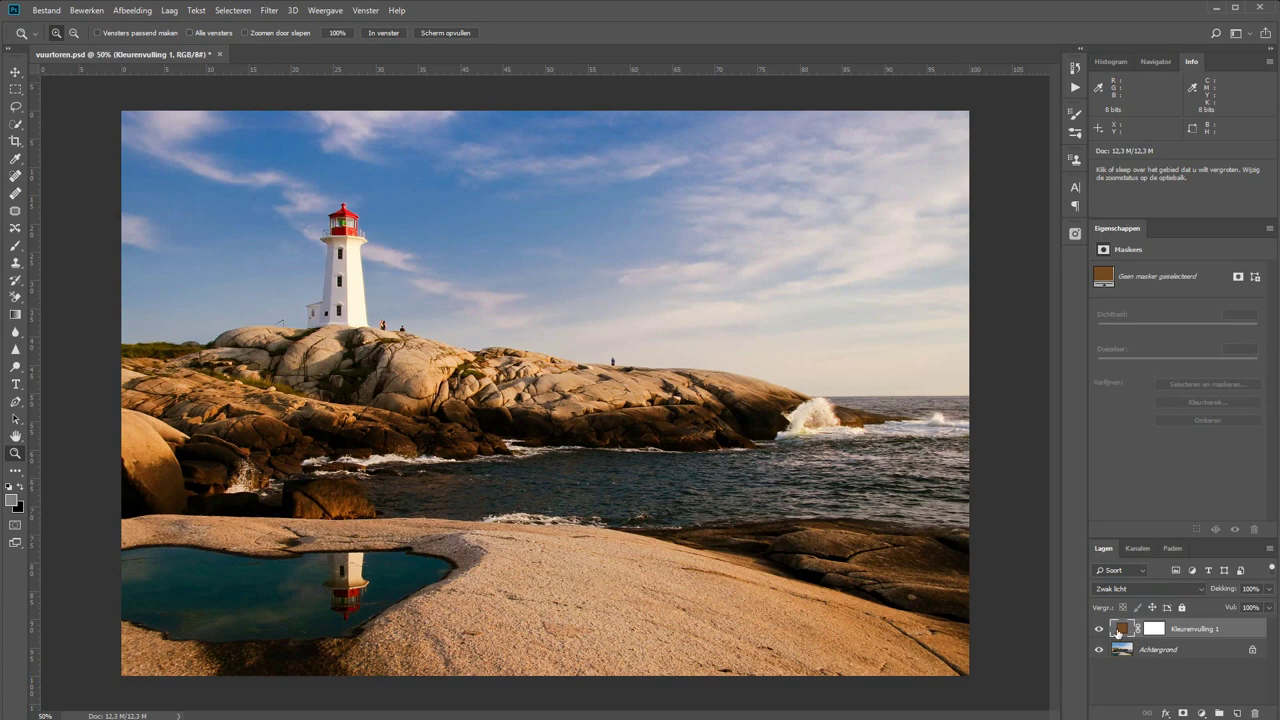
Step: Preview the fill layer's colour as white, mid-grey and darker grey
{"action": "double_click", "coordinate": [1122, 630]}
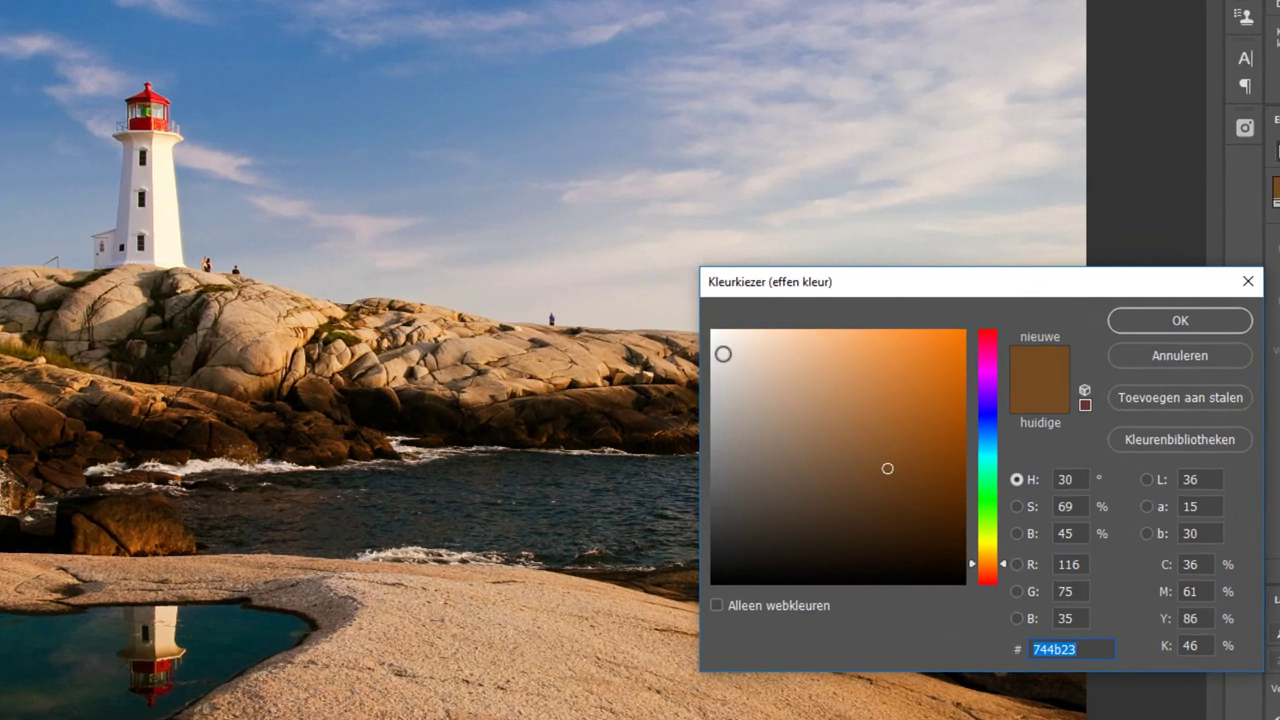
{"action": "left_click", "coordinate": [711, 330]}
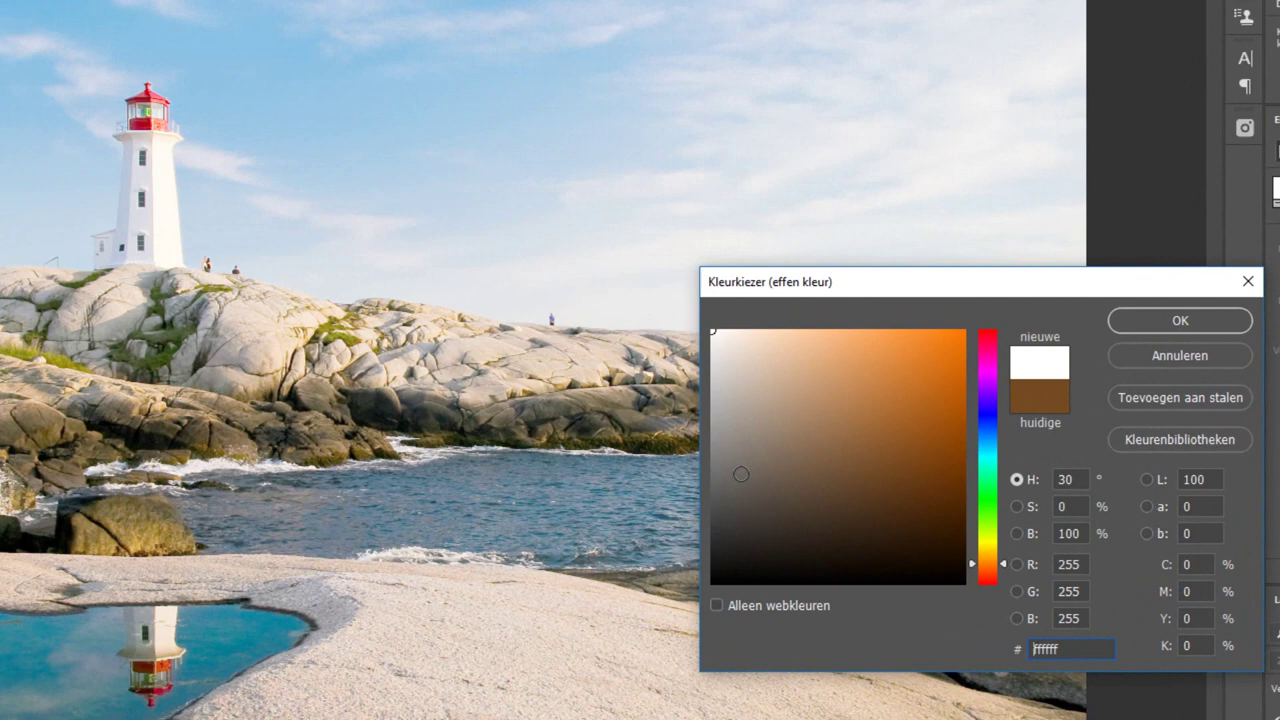
{"action": "left_click", "coordinate": [712, 458]}
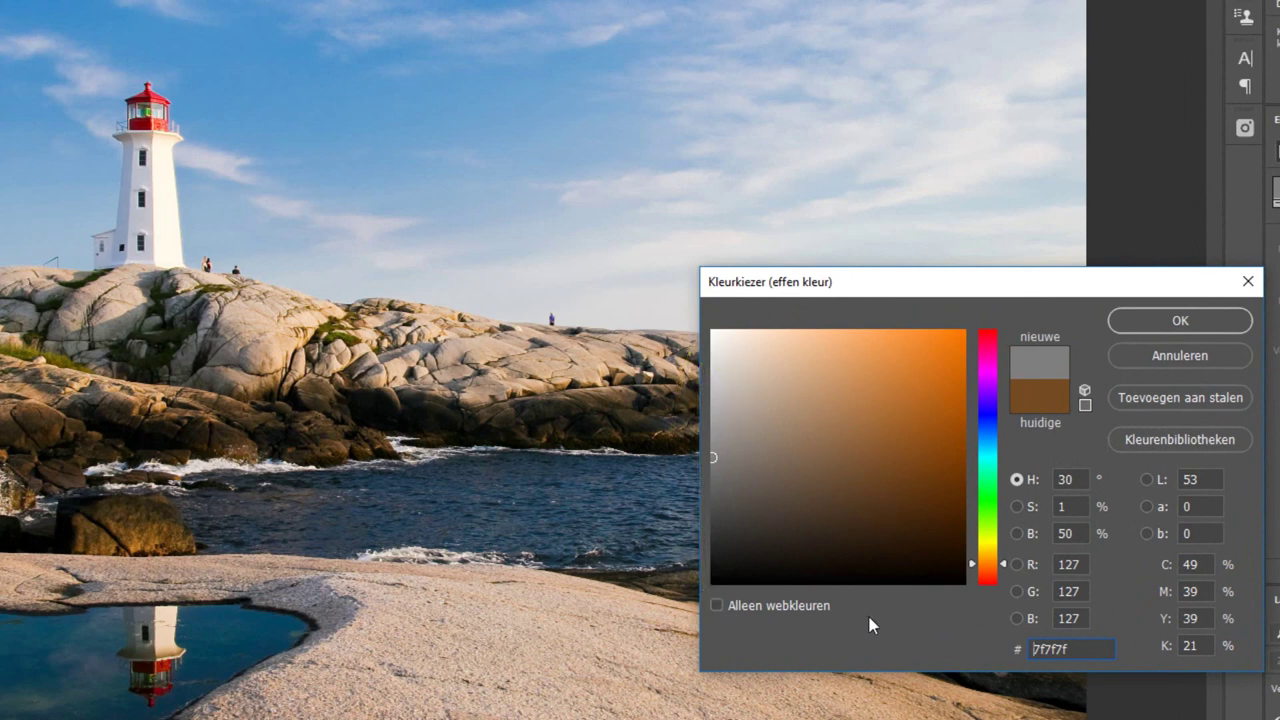
{"action": "mouse_move", "coordinate": [714, 493]}
{"action": "left_mouse_down"}
{"action": "mouse_move", "coordinate": [699, 523]}
{"action": "mouse_move", "coordinate": [634, 372]}
{"action": "mouse_move", "coordinate": [682, 355]}
{"action": "mouse_move", "coordinate": [675, 456]}
{"action": "left_mouse_up"}
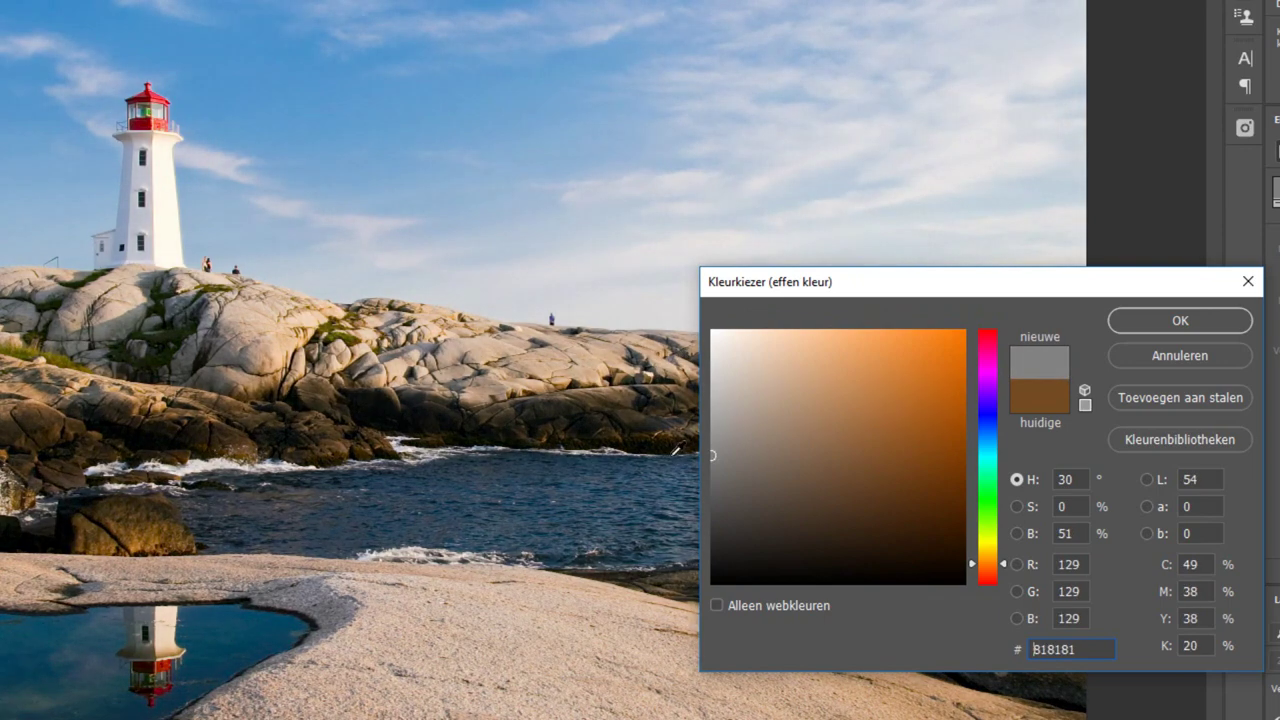
Step: Settle the fill colour on a deeper brown, 6e441b
{"action": "left_click_drag", "start_coordinate": [714, 456], "coordinate": [901, 451]}
{"action": "left_click", "coordinate": [894, 455]}
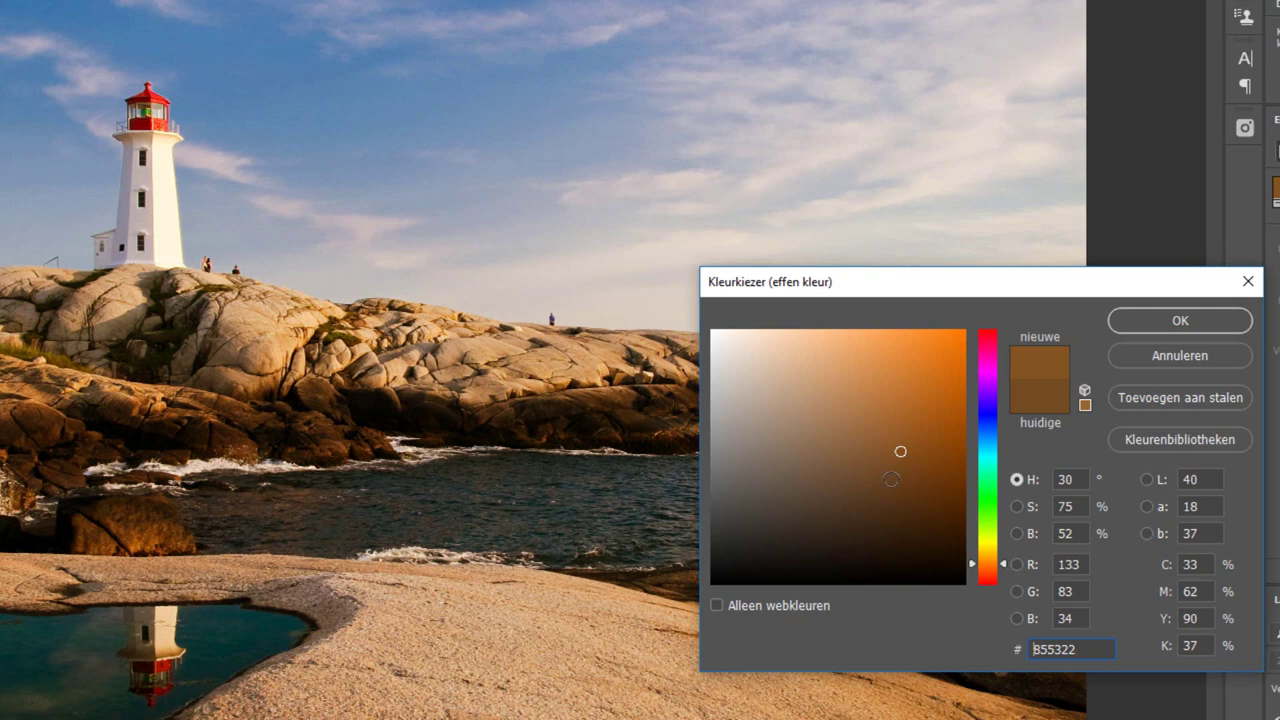
{"action": "left_click", "coordinate": [903, 474]}
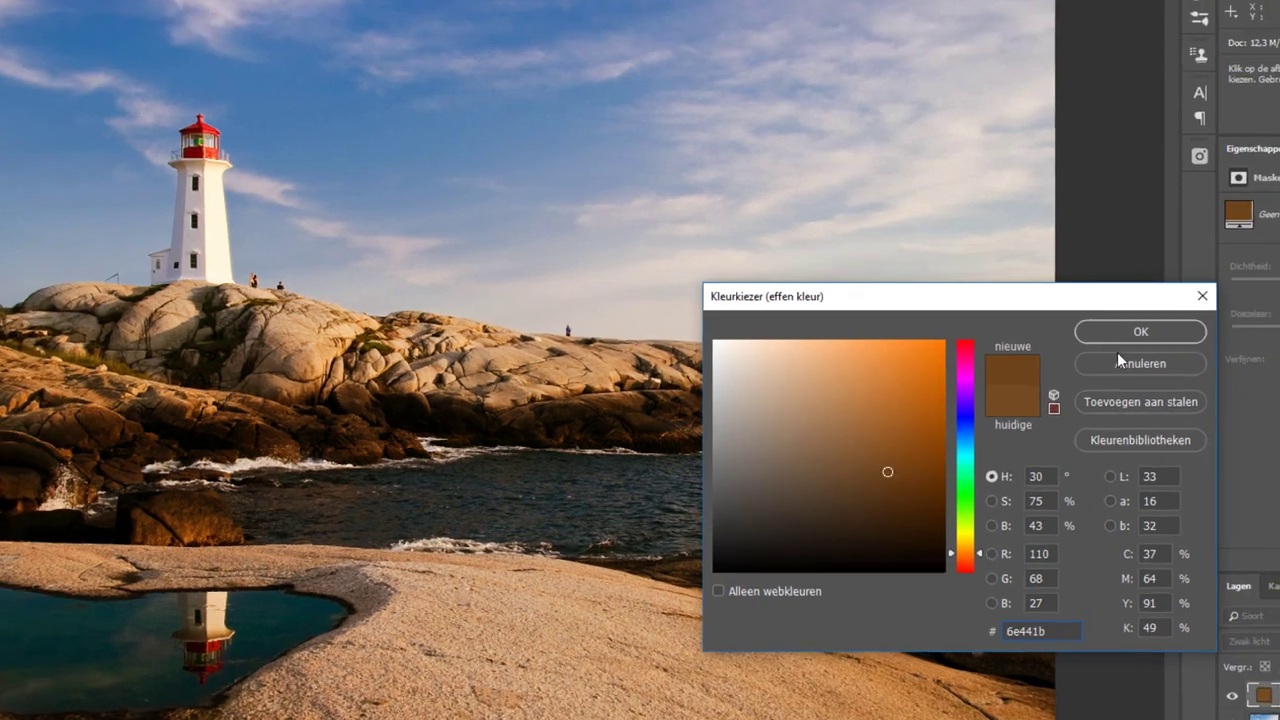
{"action": "left_click", "coordinate": [1180, 320]}
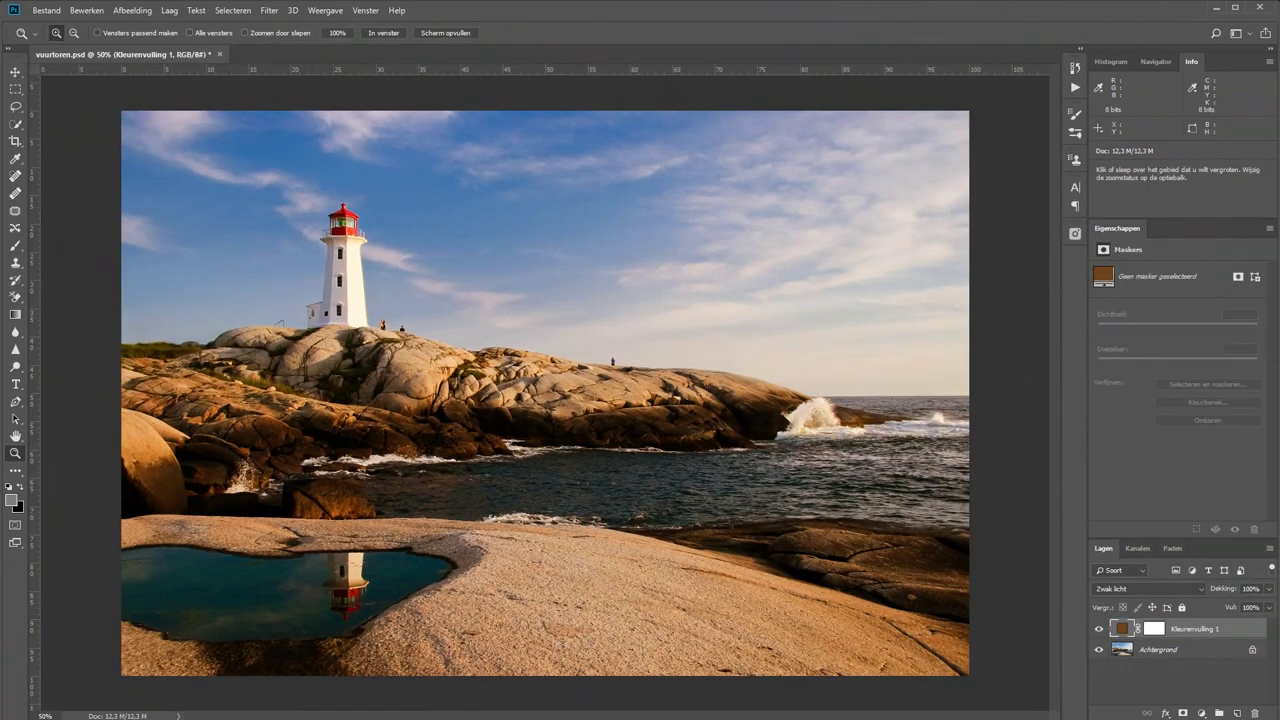
Step: Change Kleurenvulling 1's colour from brown to cool blue 3264a7
{"action": "double_click", "coordinate": [1121, 628]}
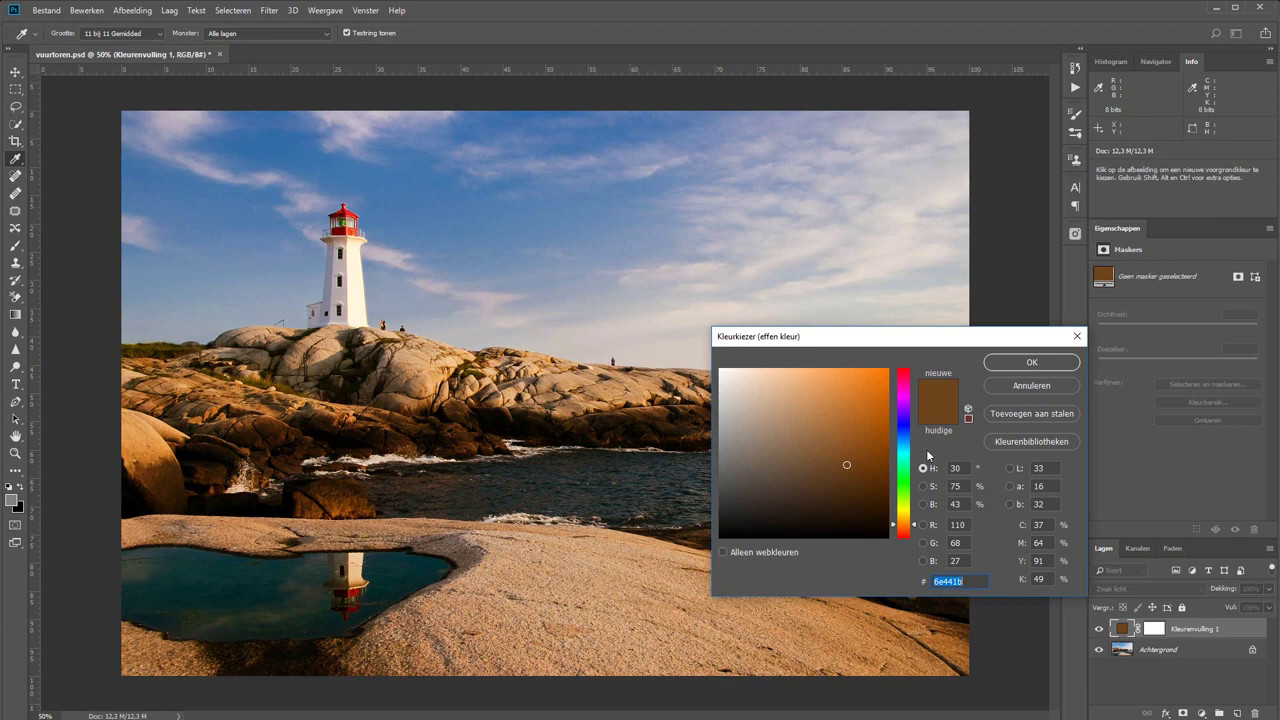
{"action": "left_click_drag", "start_coordinate": [904, 442], "coordinate": [837, 427]}
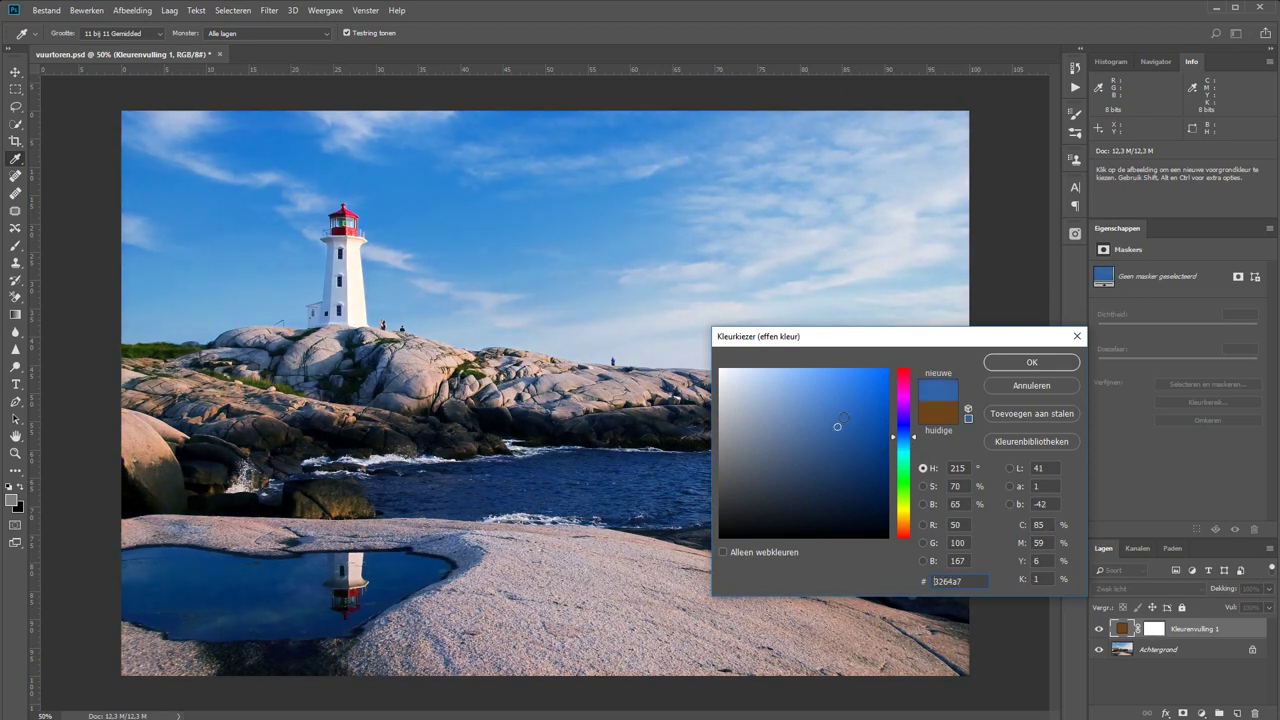
{"action": "key", "text": "z"}
{"action": "left_click", "coordinate": [1032, 362]}
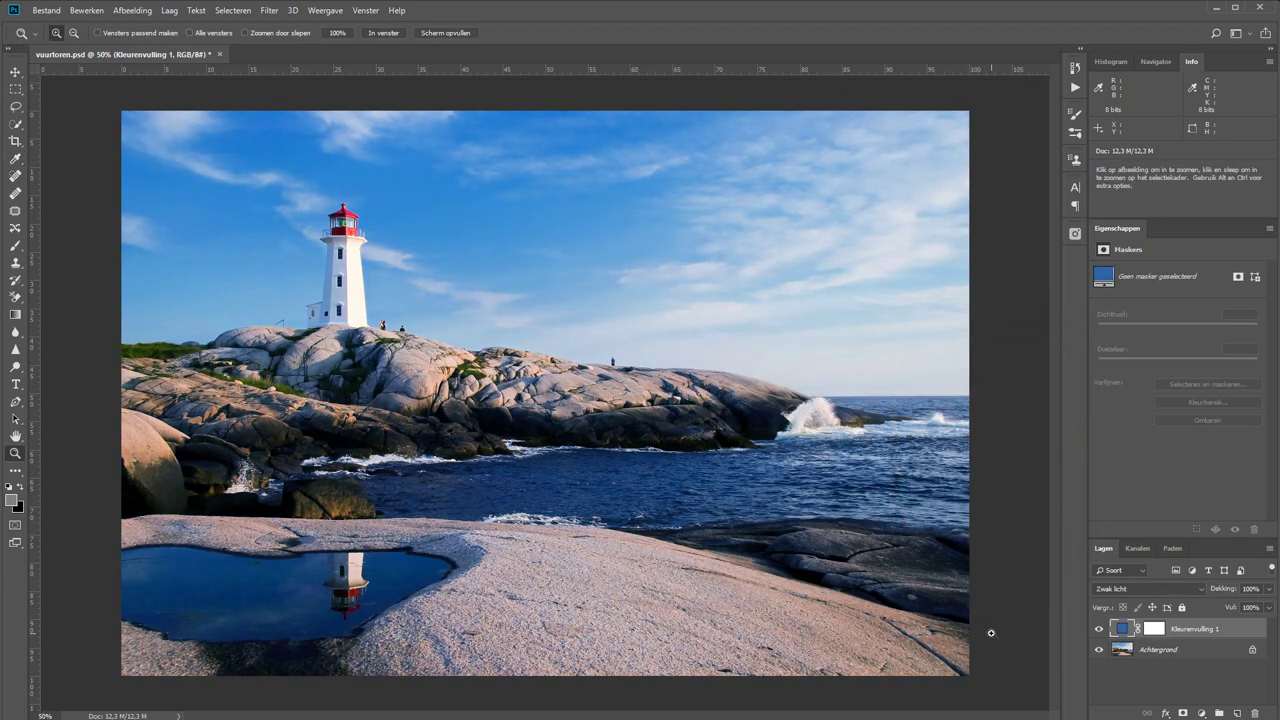